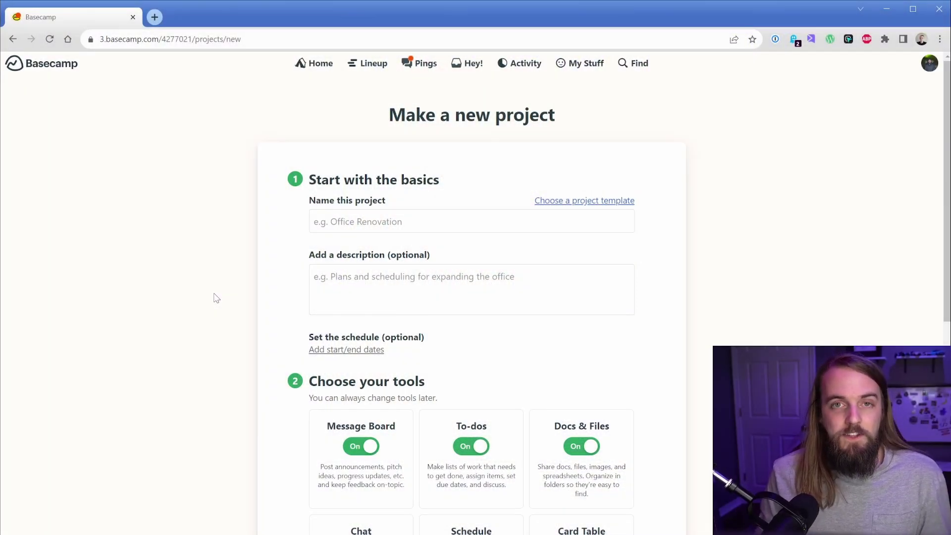
Name the new project 'Care Plan Clients'.
left_click(363, 224)
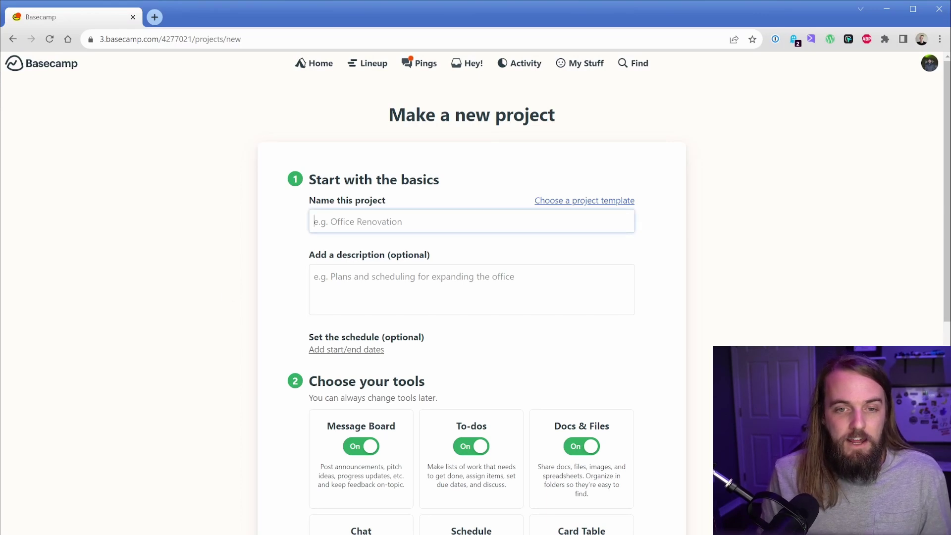
type("Care pr")
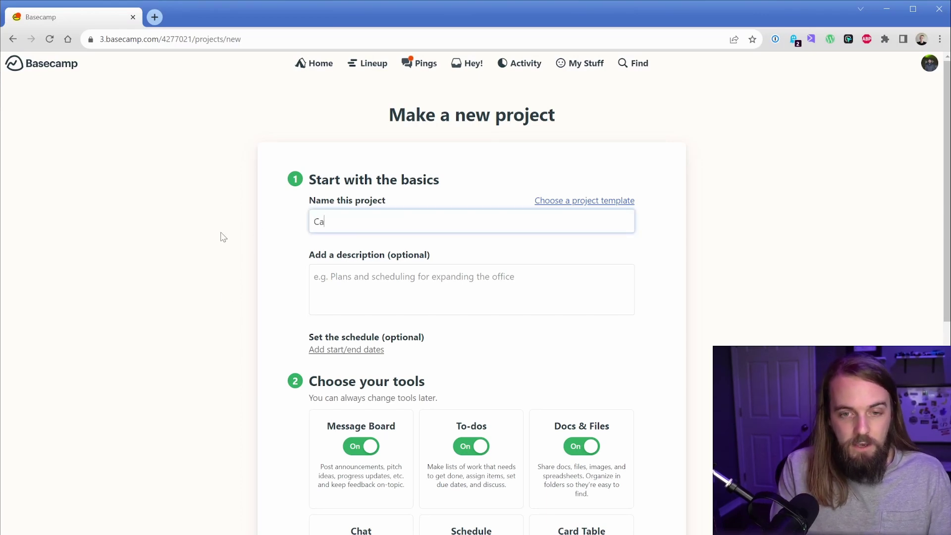
key("BackSpace")
key("BackSpace")
type("Plan Clients")
Switch off the Chat tool and create the project.
scroll(226, 237, "down", 5)
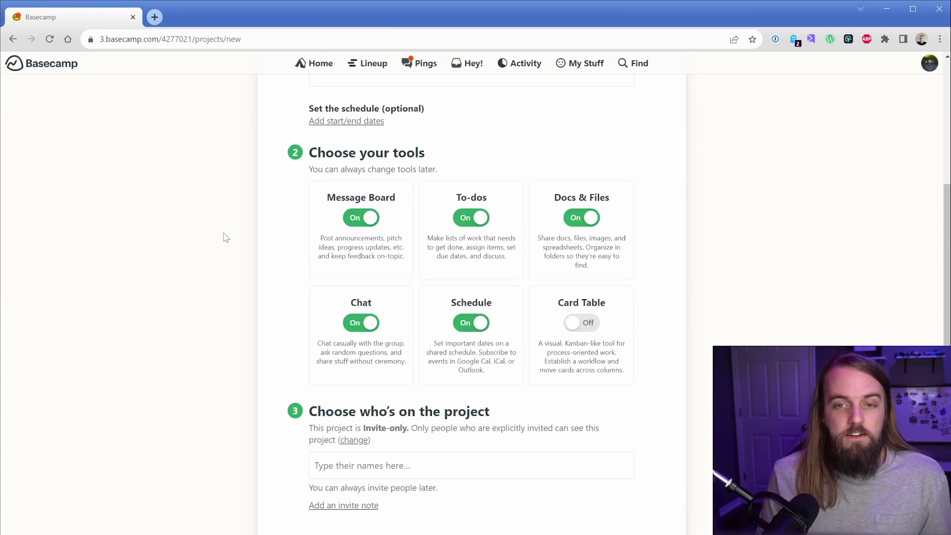
left_click(360, 320)
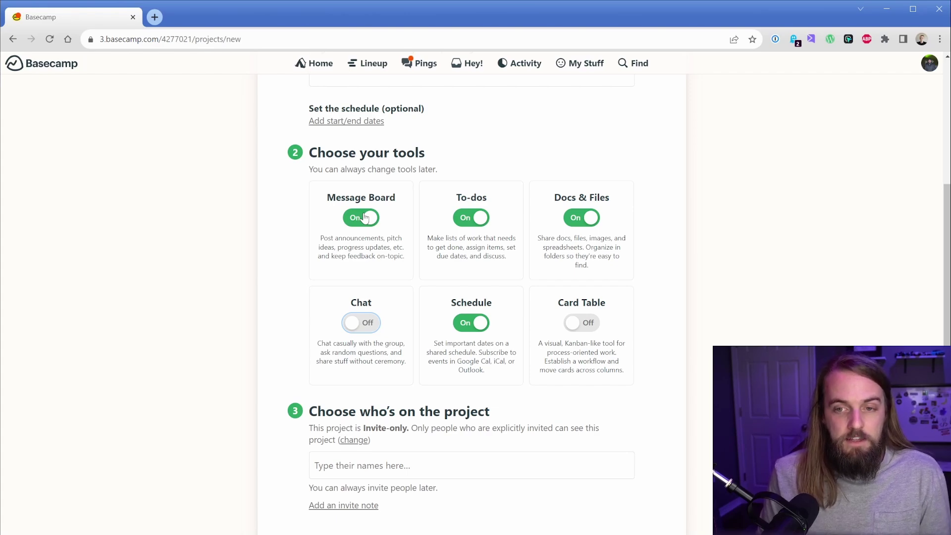
scroll(285, 287, "down", 3)
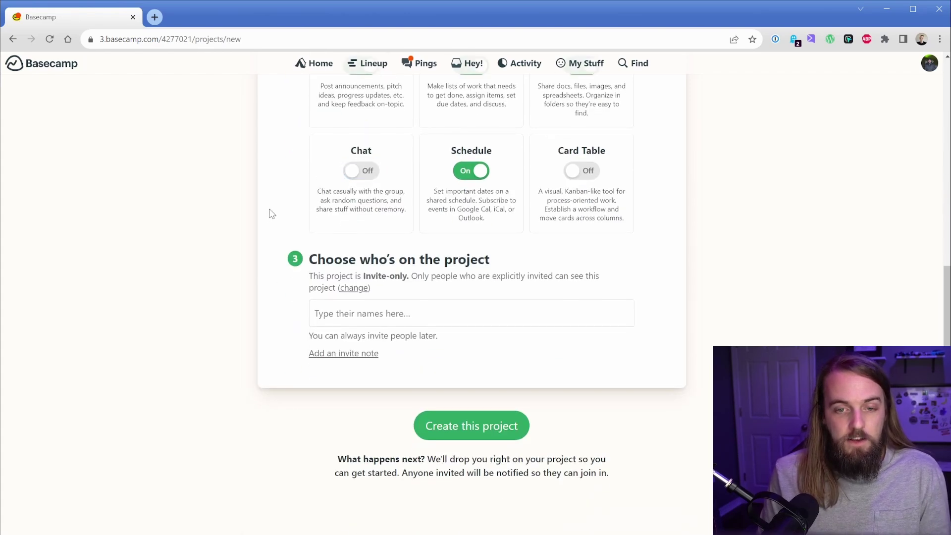
key("Tab")
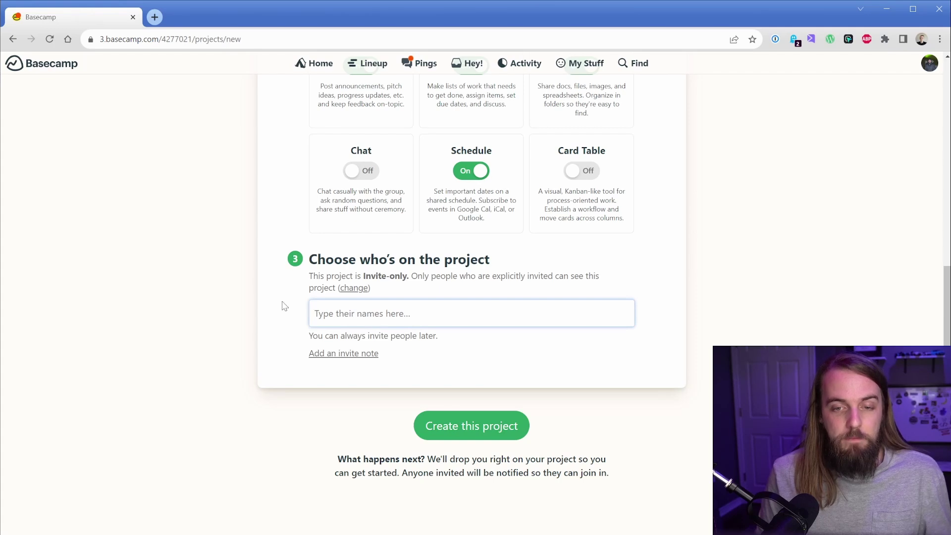
key("Return")
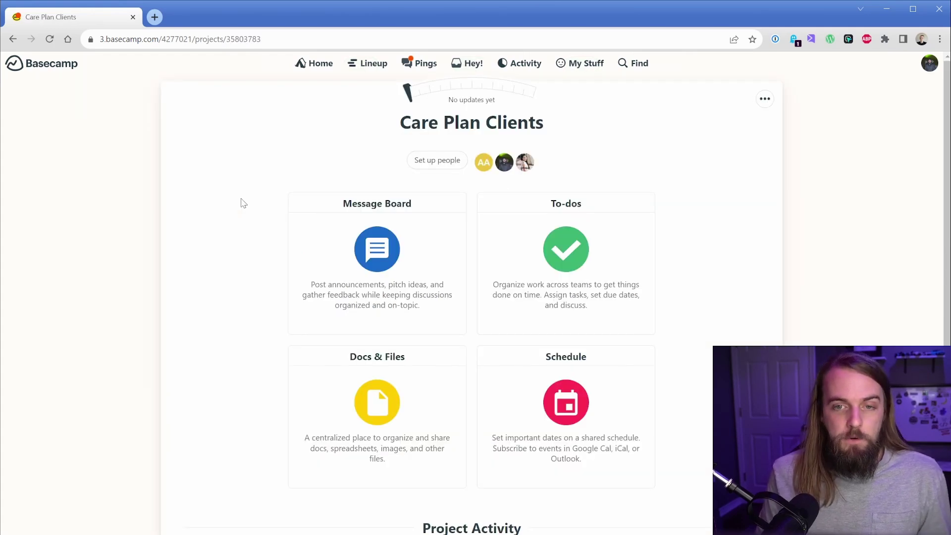
left_click(765, 99)
Enable the Email Forwards tool in the project's tool setup and save the change.
left_click(717, 183)
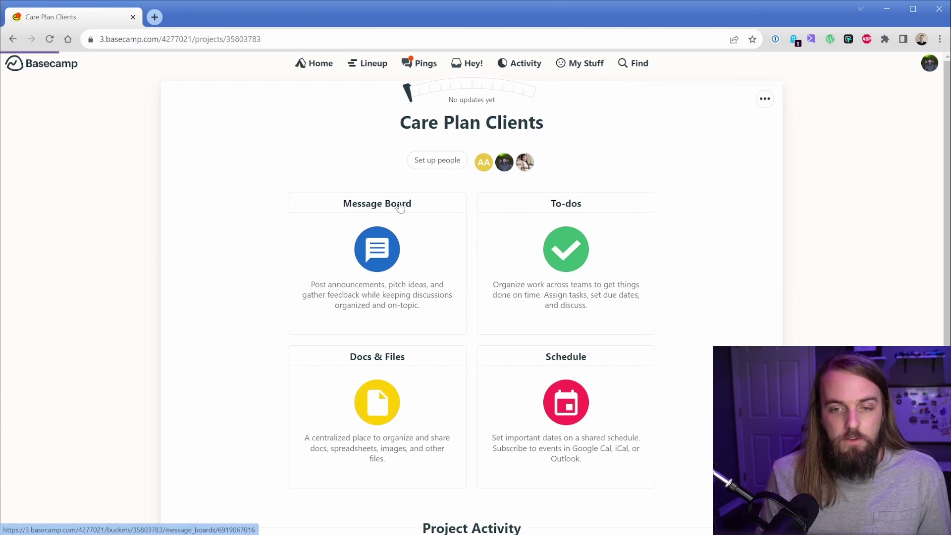
scroll(244, 218, "down", 7)
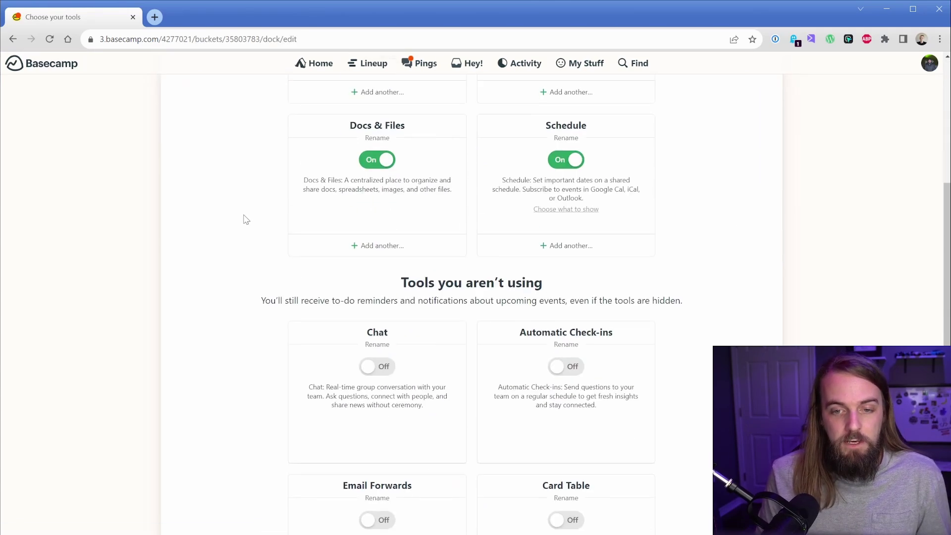
left_click(376, 410)
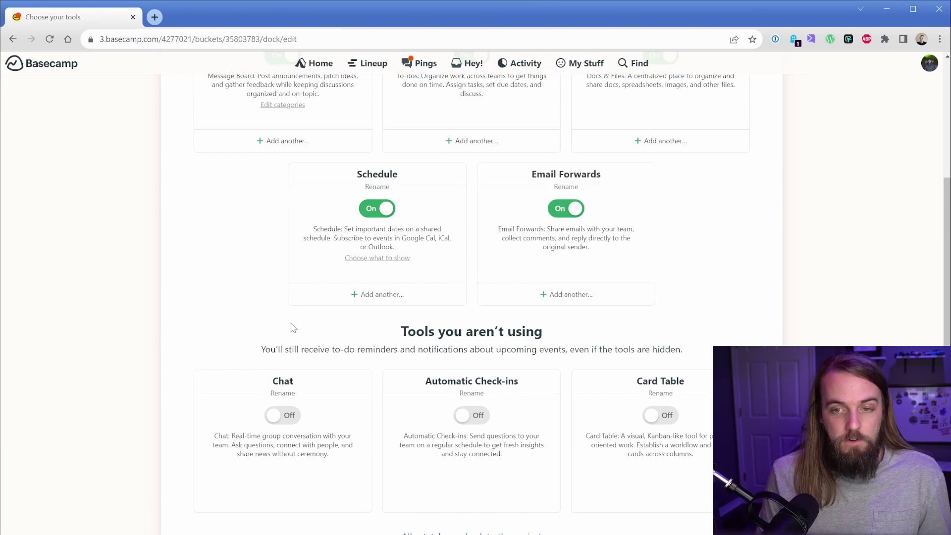
scroll(291, 327, "up", 5)
left_click(471, 95)
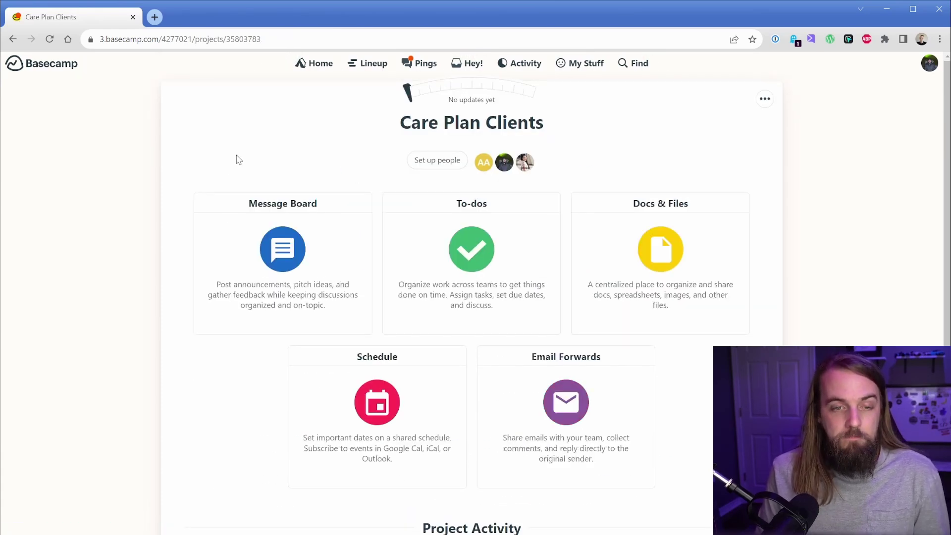
left_click(528, 356)
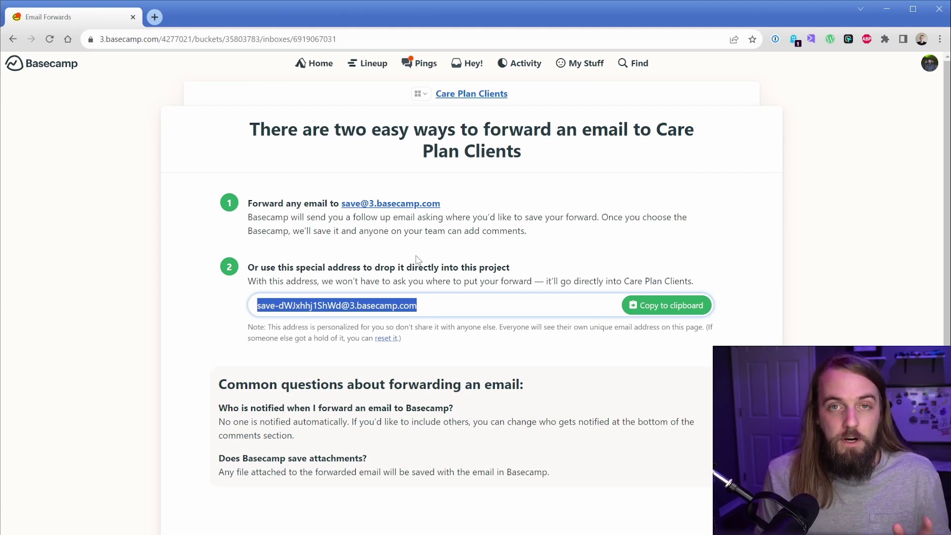
Copy the forwarding address, then open the forwarded subscription-confirmation email in Email Forwards.
left_click(647, 304)
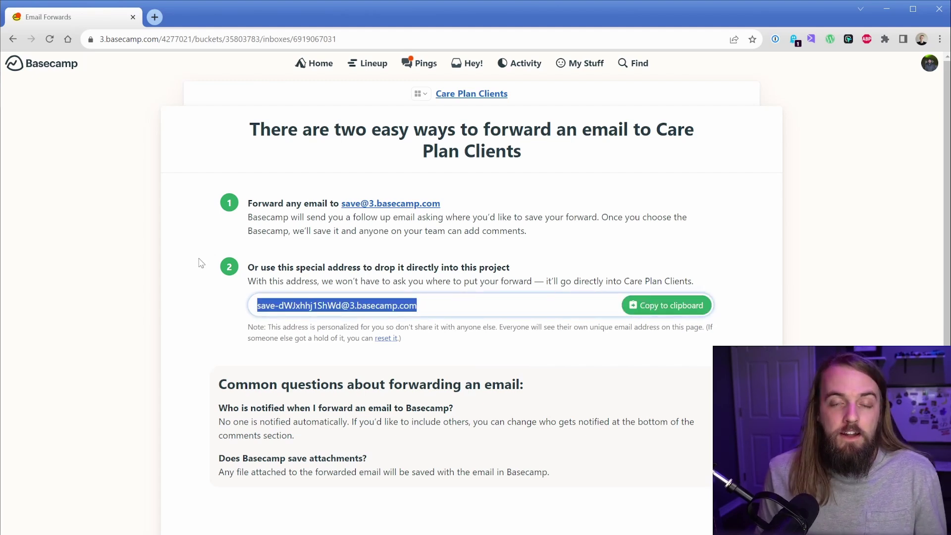
left_click(471, 94)
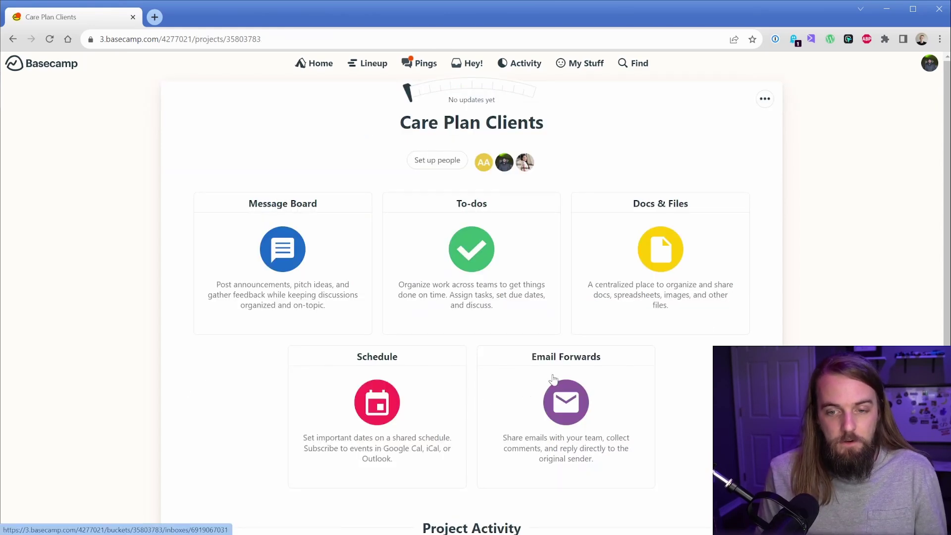
left_click(535, 369)
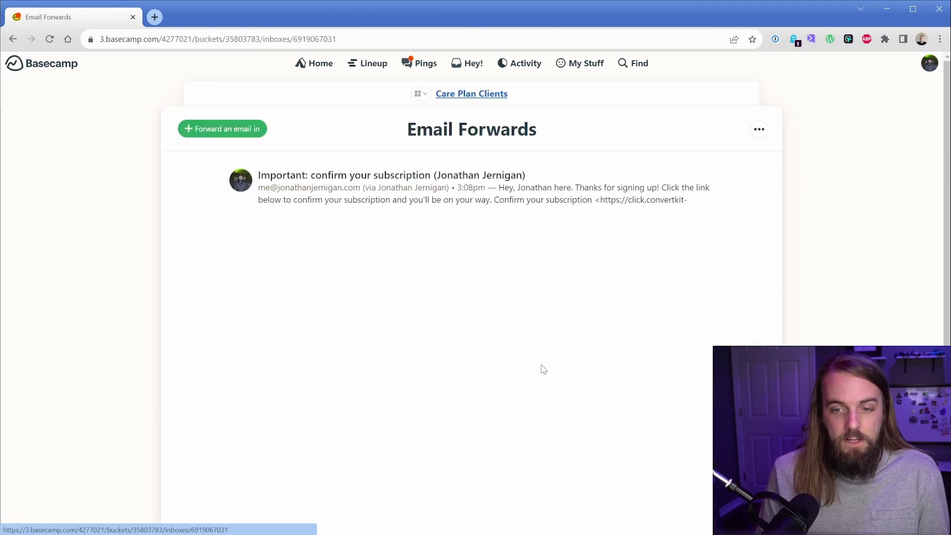
left_click(403, 192)
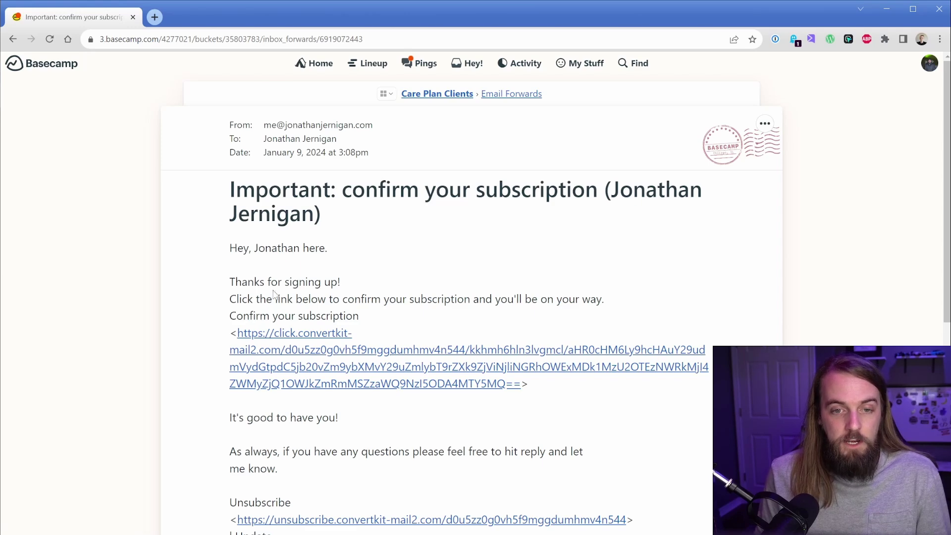
Start a comment on the forwarded email reading 'wait what domain is this?'.
scroll(275, 292, "down", 5)
scroll(278, 291, "down", 2)
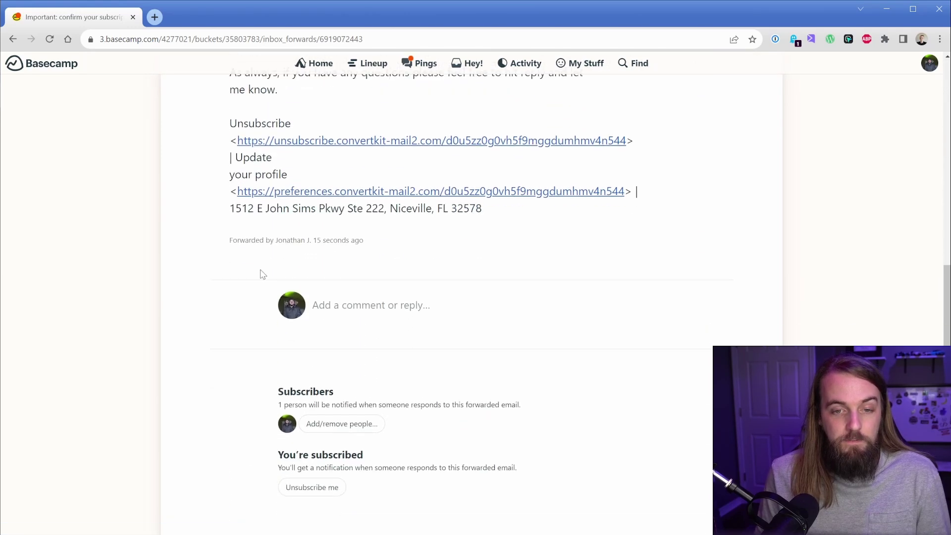
left_click(372, 324)
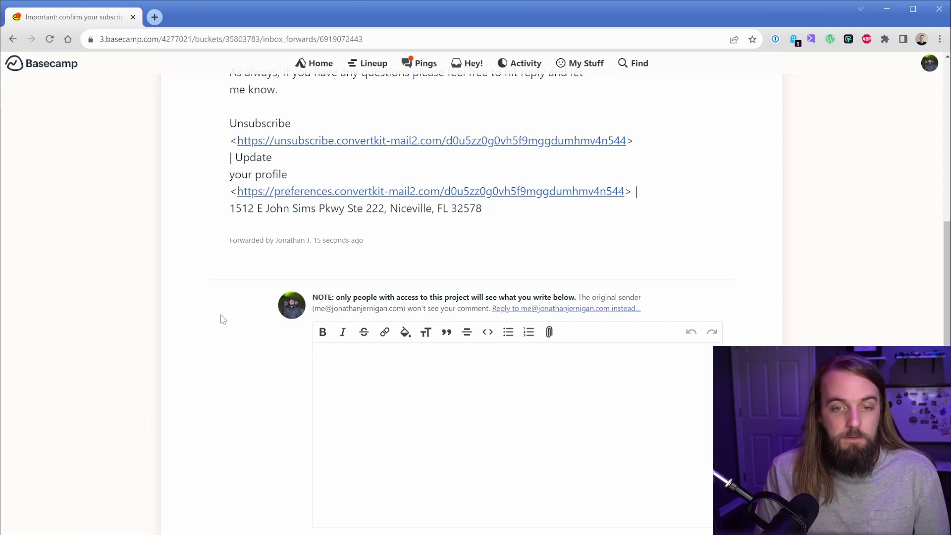
scroll(222, 320, "down", 2)
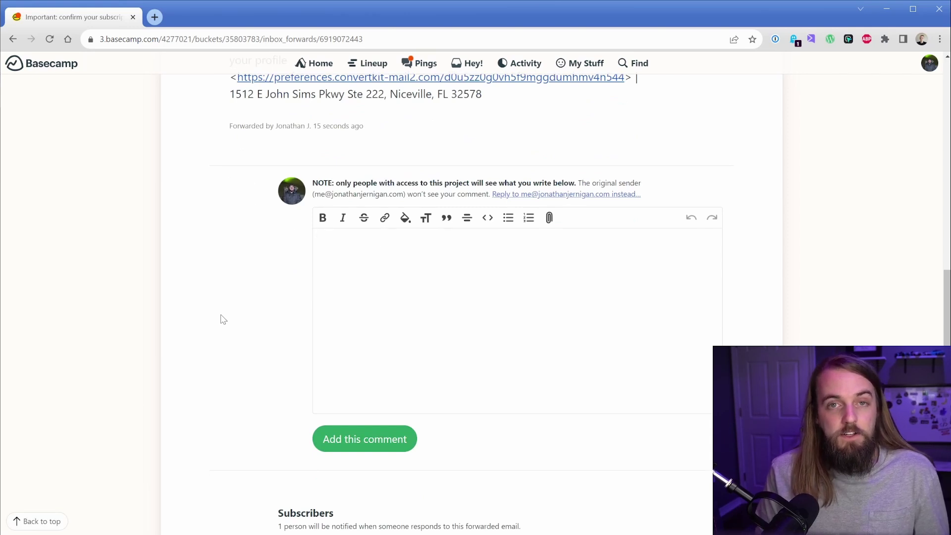
type("wait what domain is this?")
left_click_drag(335, 183, 569, 183)
left_click(568, 183)
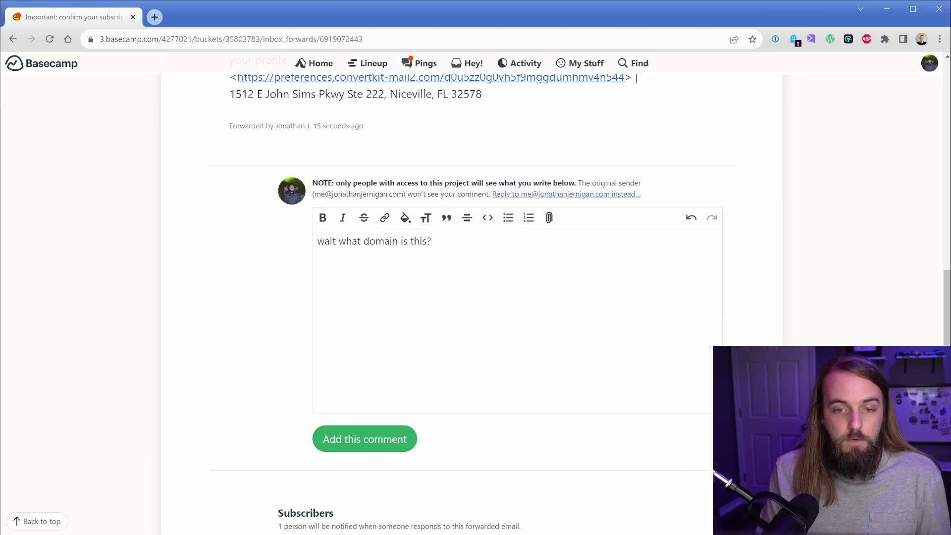
scroll(371, 436, "down", 2)
scroll(372, 335, "up", 1)
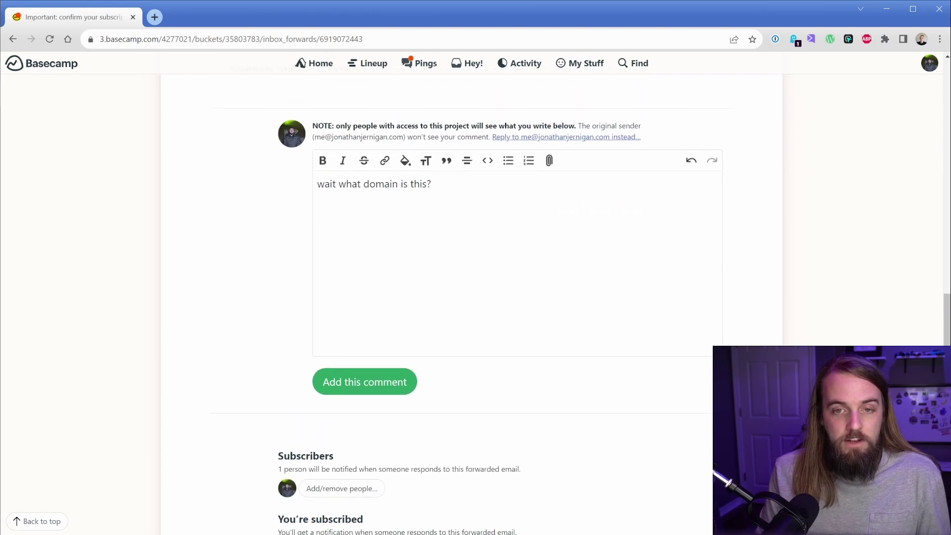
left_click(372, 334)
type("@Ariel")
key("Return")
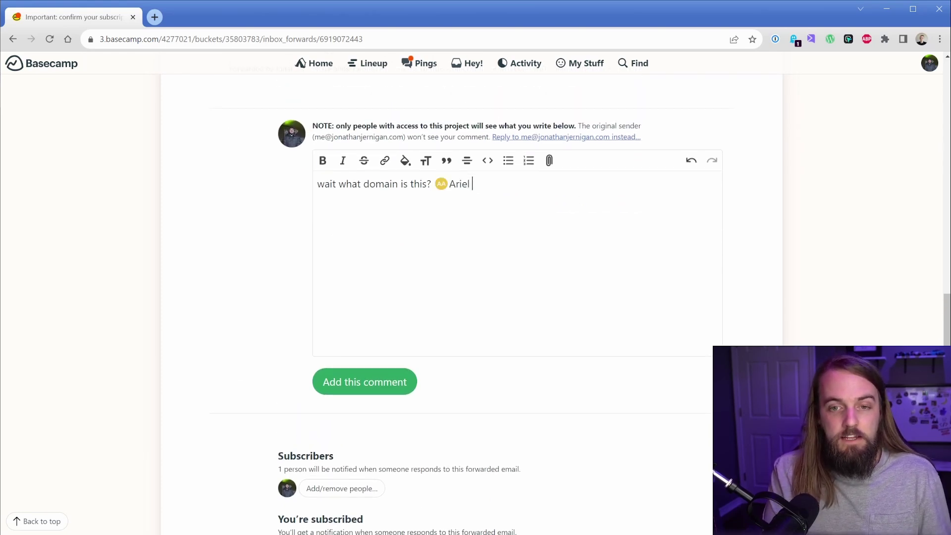
Replace the draft with the ';done' expansion for the 'This is now done' reply.
key("ctrl+a")
key("BackSpace")
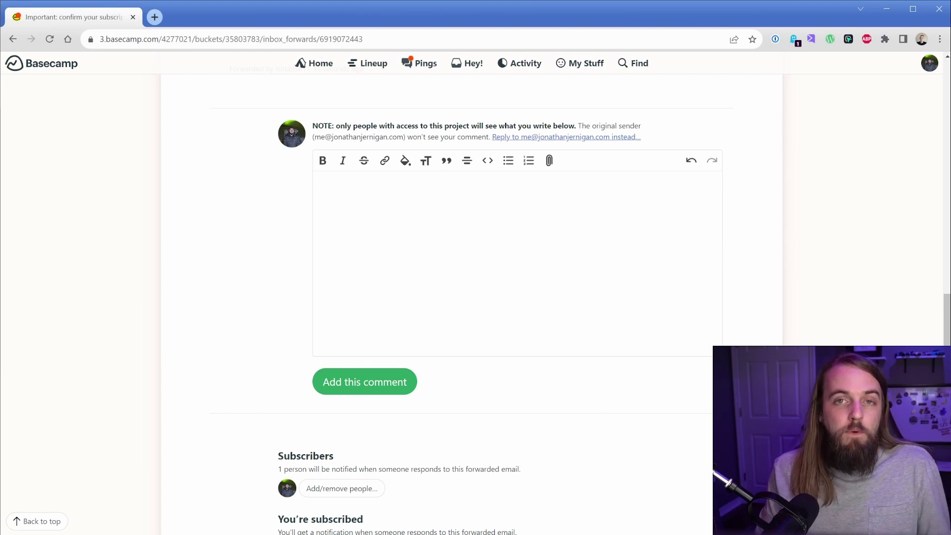
type(";done")
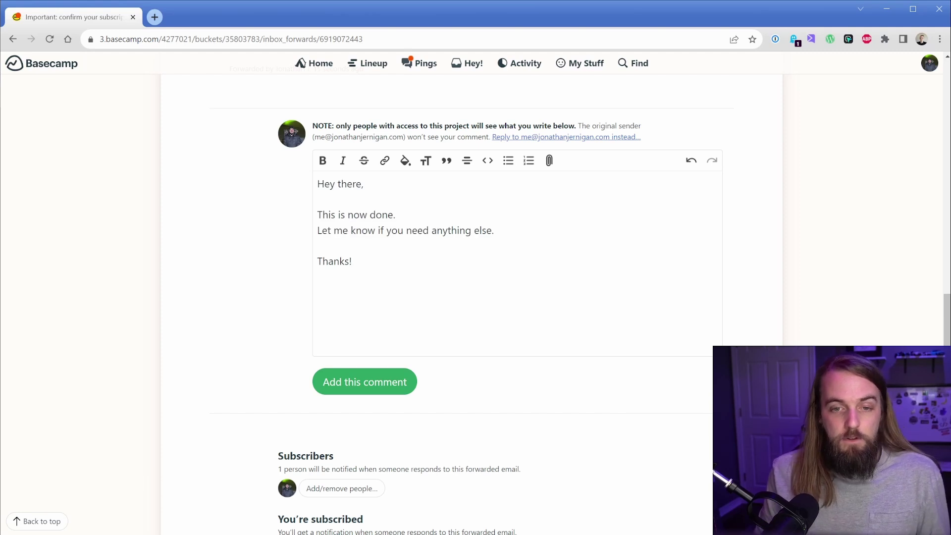
Send the ';done' reply directly to the forwarded email's original sender.
left_click(564, 136)
type(";done")
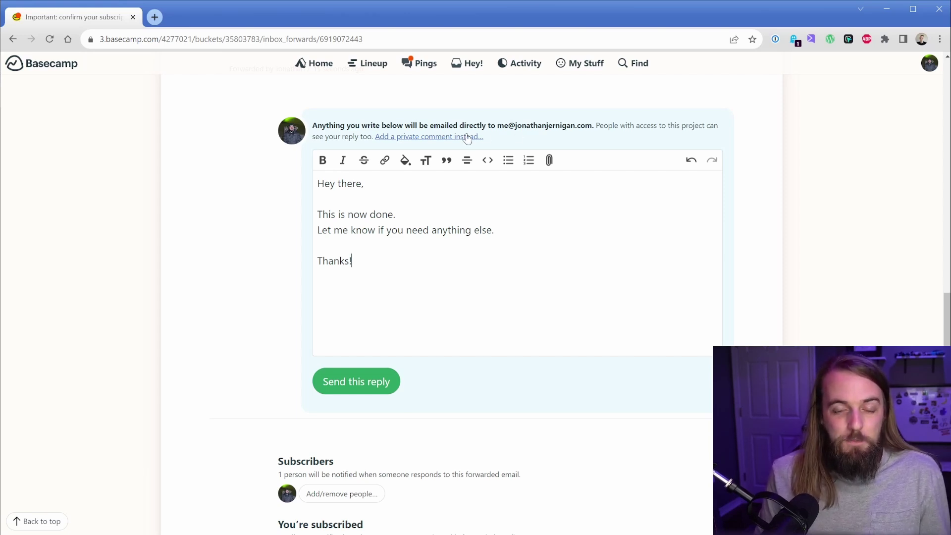
left_click(363, 391)
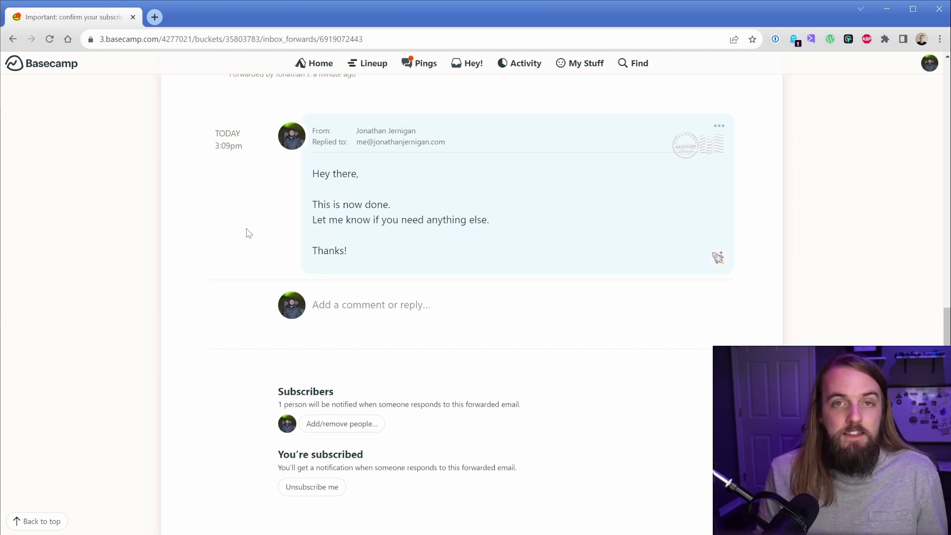
left_click(342, 303)
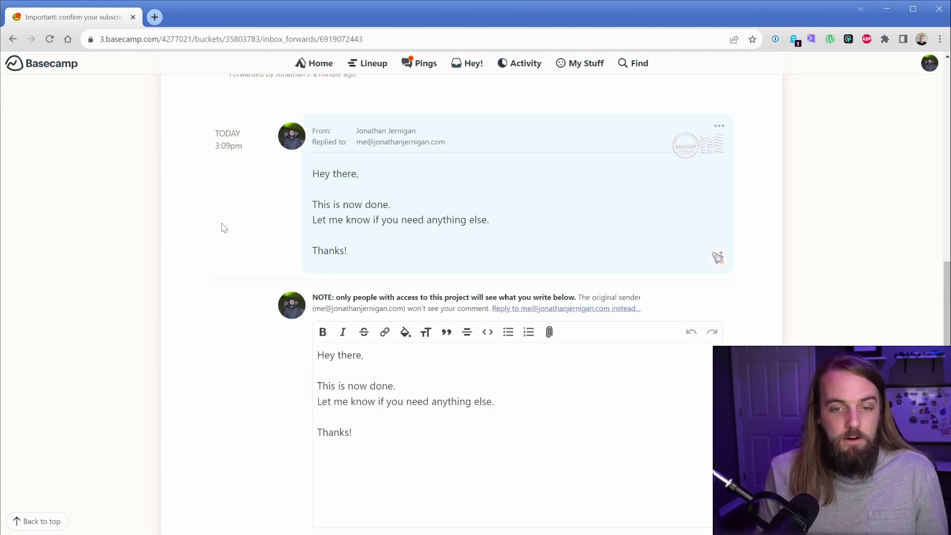
left_click_drag(352, 375, 232, 300)
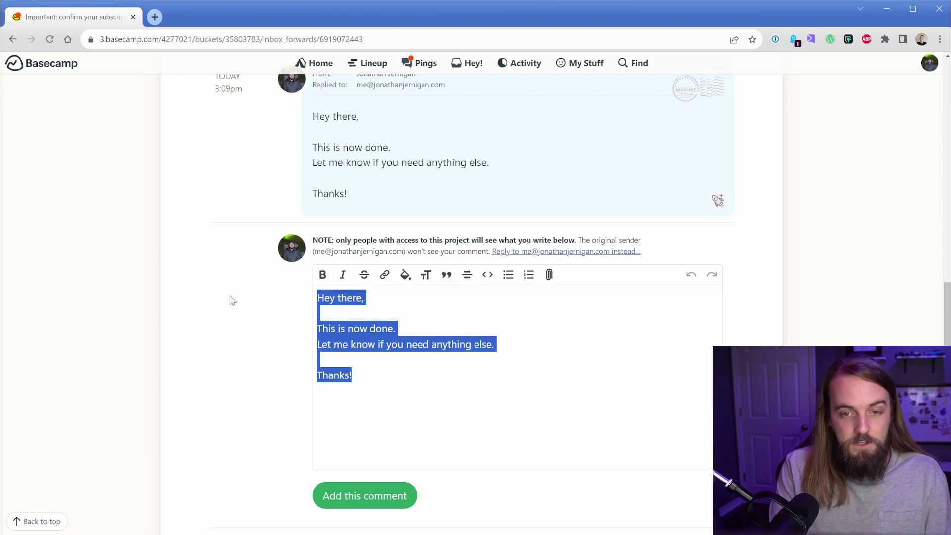
type("This ")
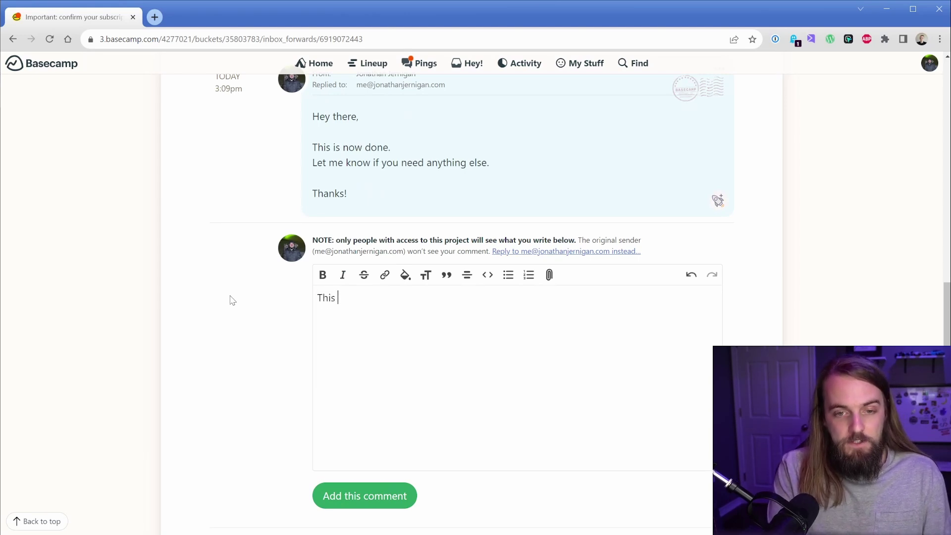
type("is a test @Ar")
key("Return")
left_click(347, 496)
Highlight the sent reply and the private comment to point them out.
scroll(243, 311, "up", 1)
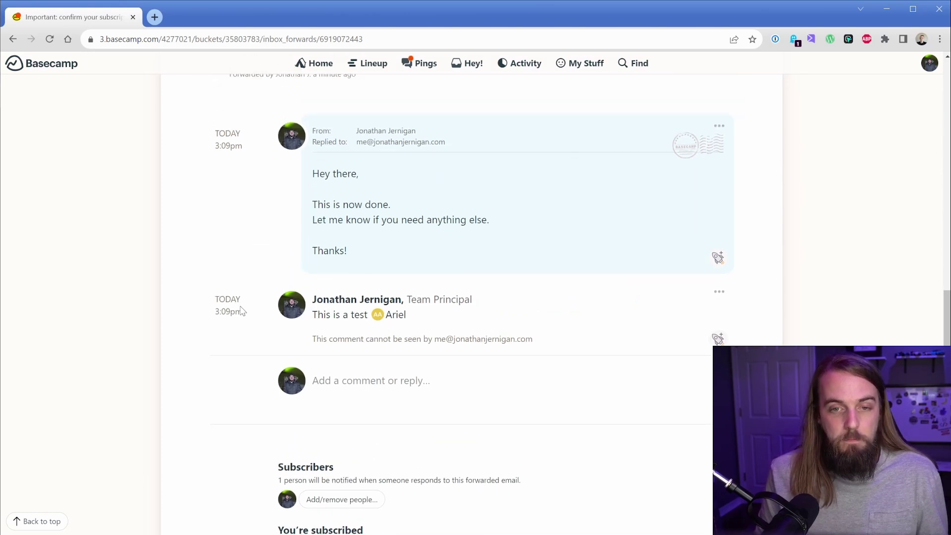
left_click_drag(314, 133, 403, 251)
left_click(403, 251)
left_click_drag(311, 297, 435, 319)
left_click(441, 321)
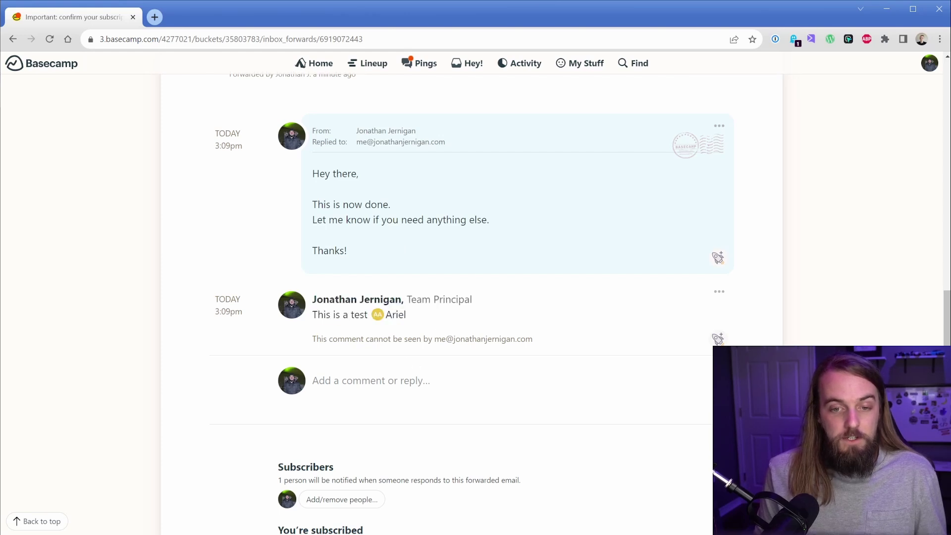